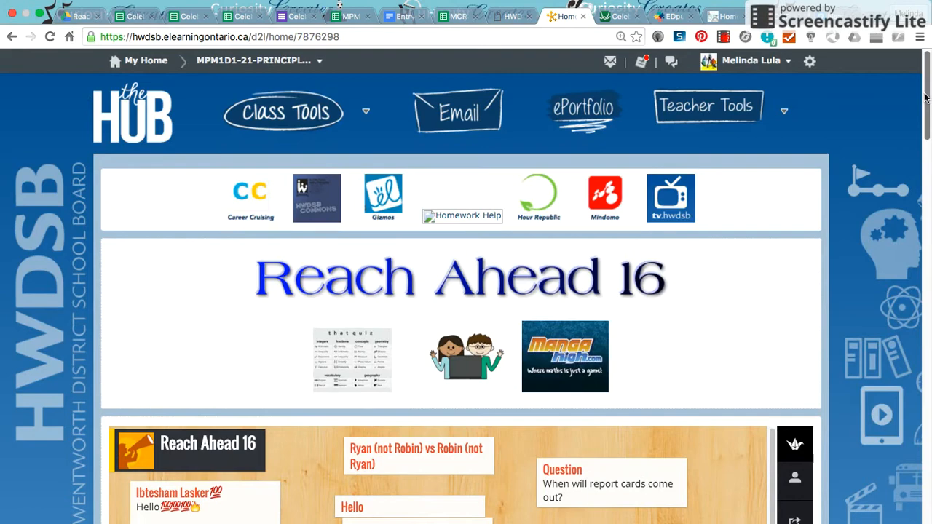
Open the Celebrity Data File from the Linear Relations unit in the course's Content Browser.
left_click_drag(926, 96, 927, 451)
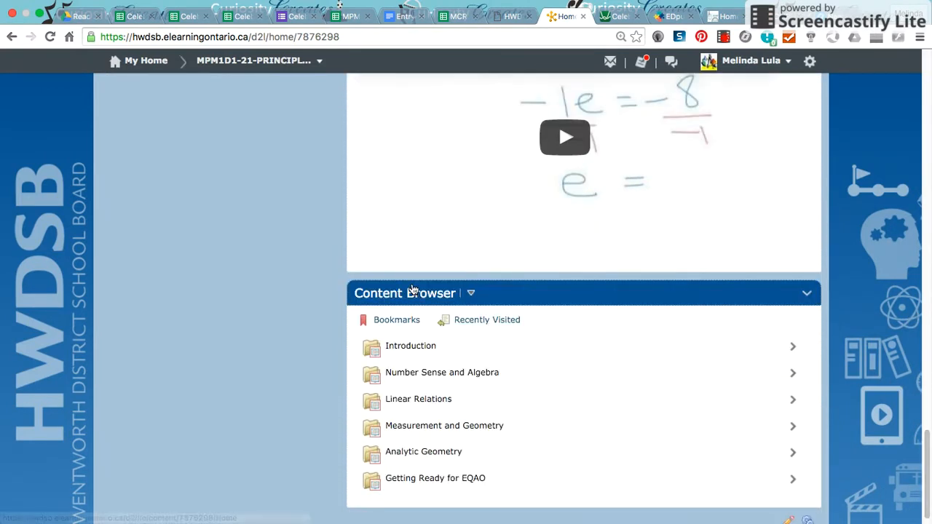
left_click(424, 402)
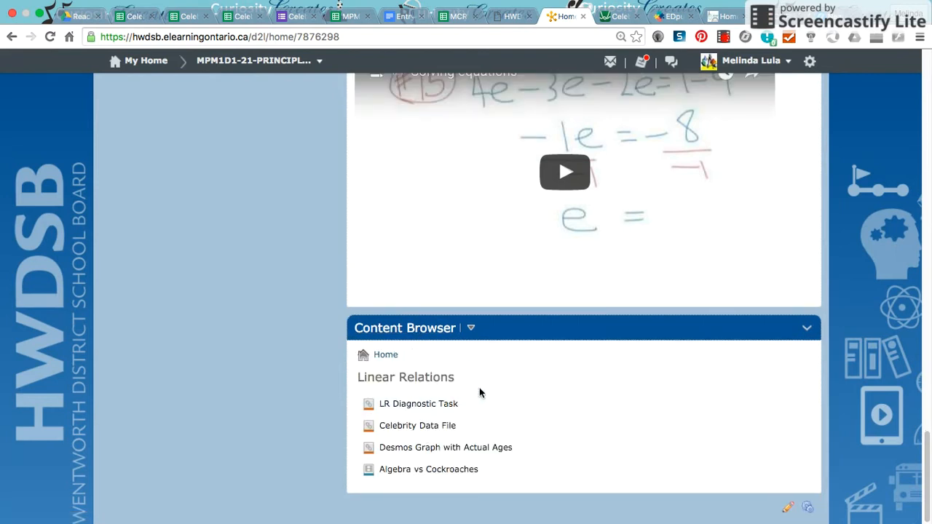
left_click(452, 428)
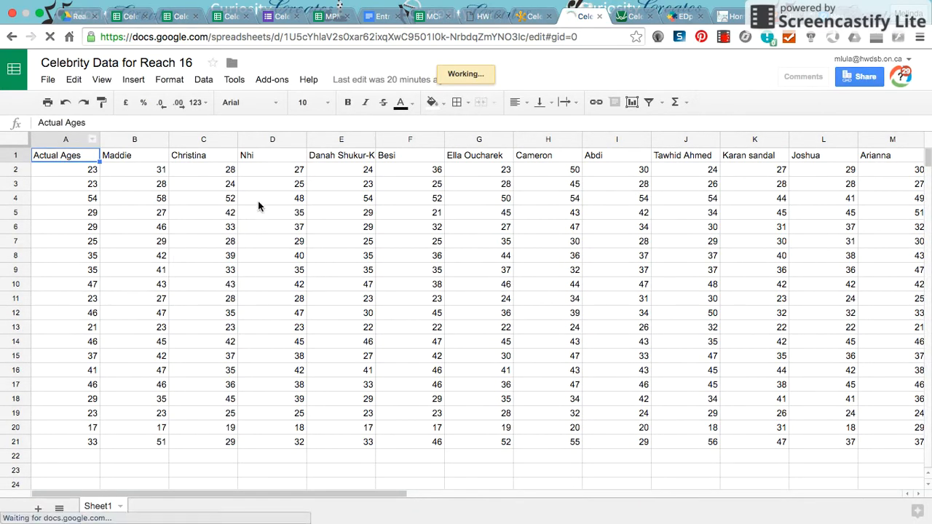
Move column H of the spreadsheet to directly beside the Actual Ages column.
left_click(532, 140)
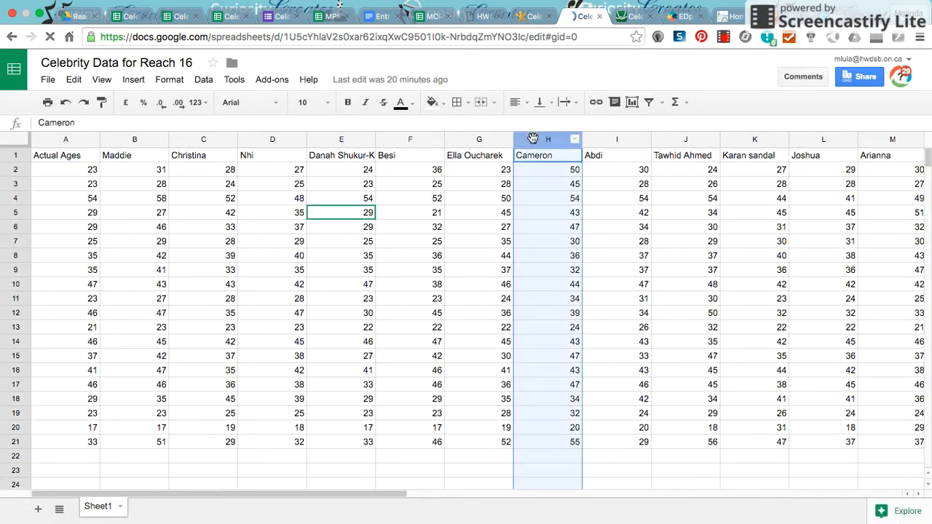
left_click_drag(531, 140, 122, 145)
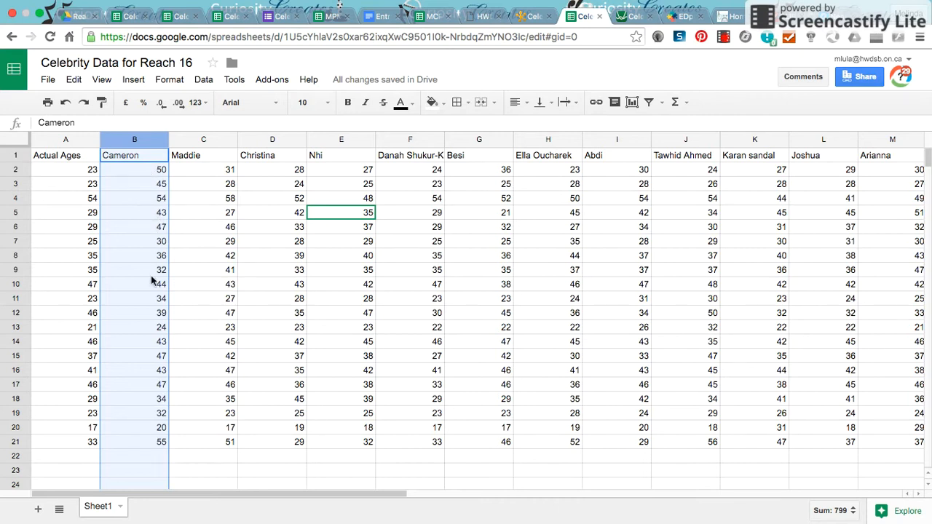
Return to the course site and open the Desmos Graph with Actual Ages from the Linear Relations unit.
left_click(534, 16)
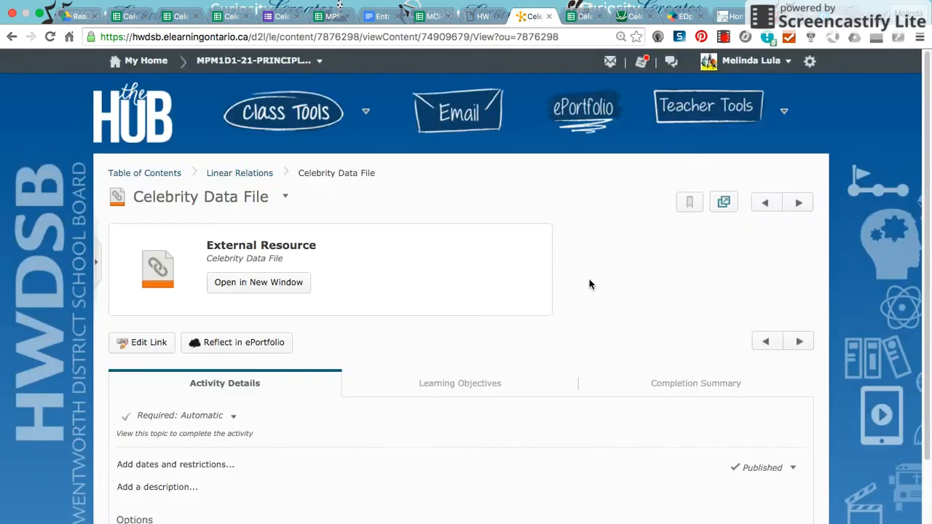
scroll(589, 284, "down", 2)
left_click(248, 101)
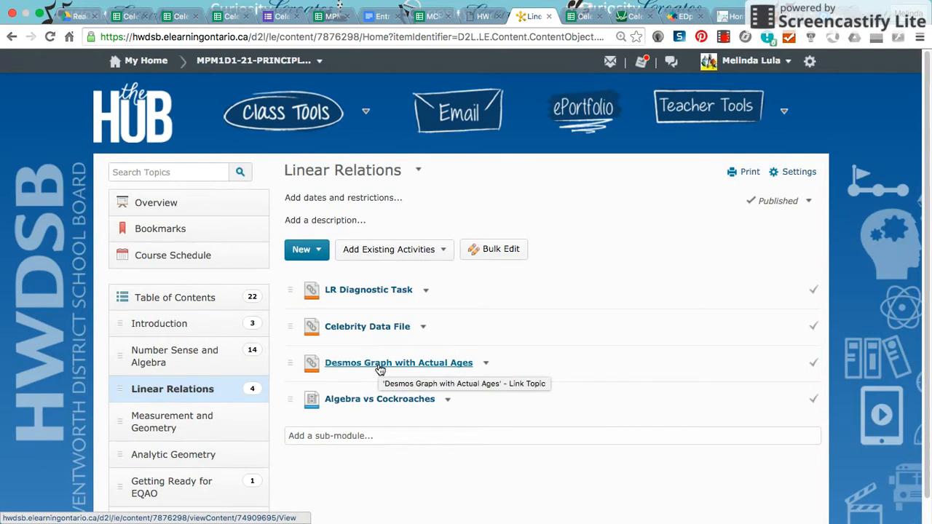
left_click(379, 364)
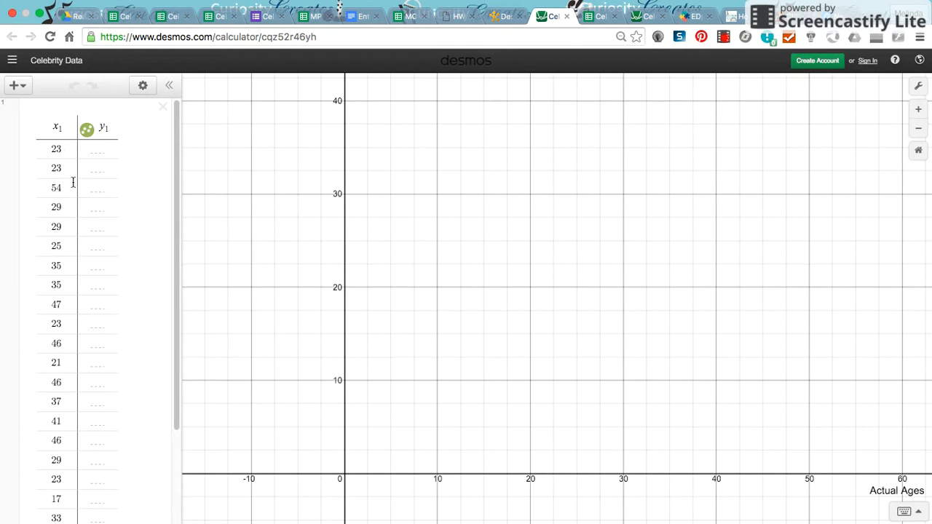
Enter the guesses 24, 26, 50 and 31 in the first four y₁ cells of the table.
left_click(100, 151)
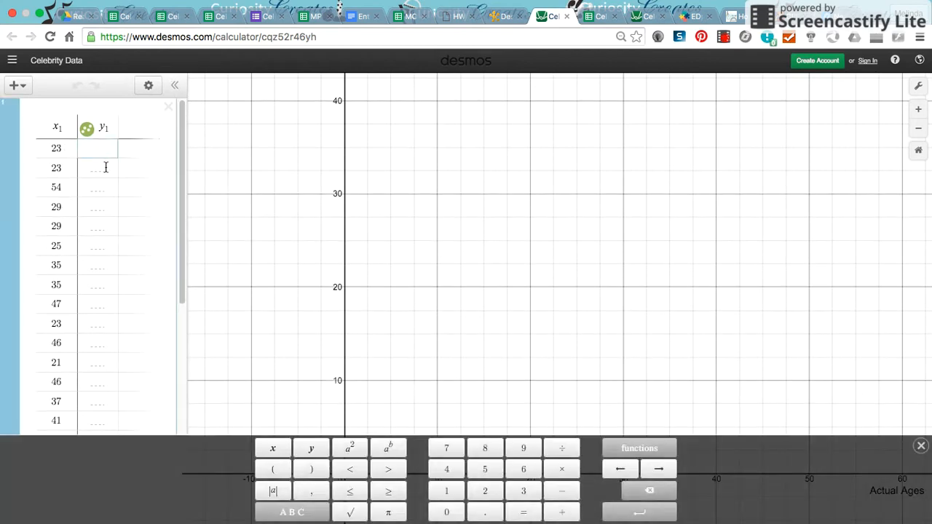
type("24")
left_click(105, 168)
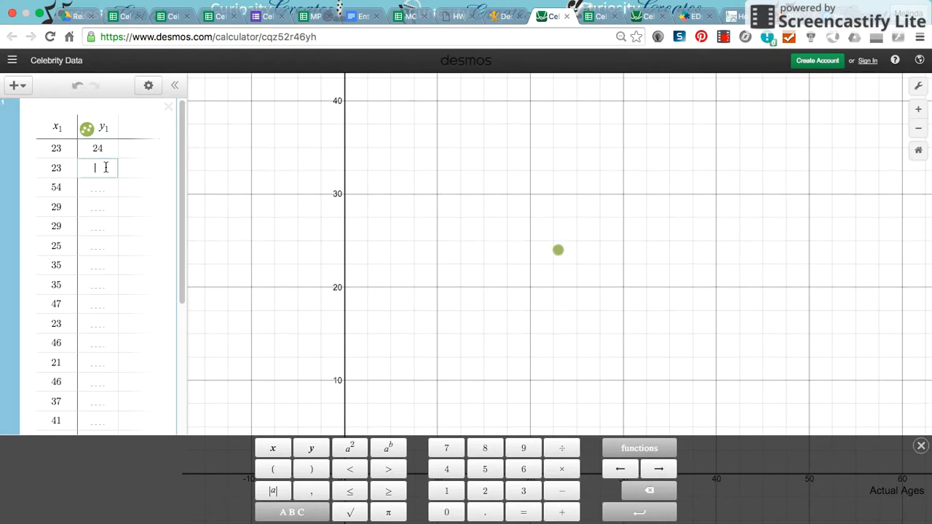
key("Return")
type("50")
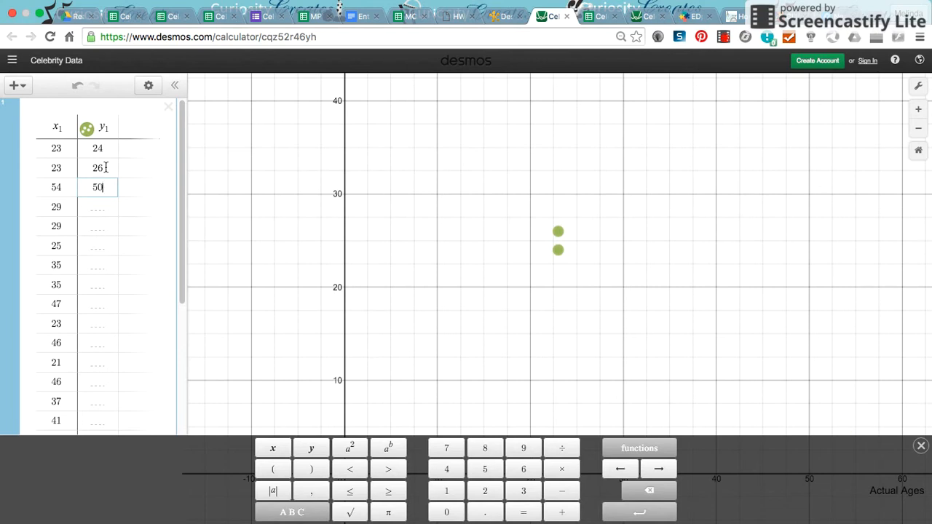
key("Return")
type("31")
key("Return")
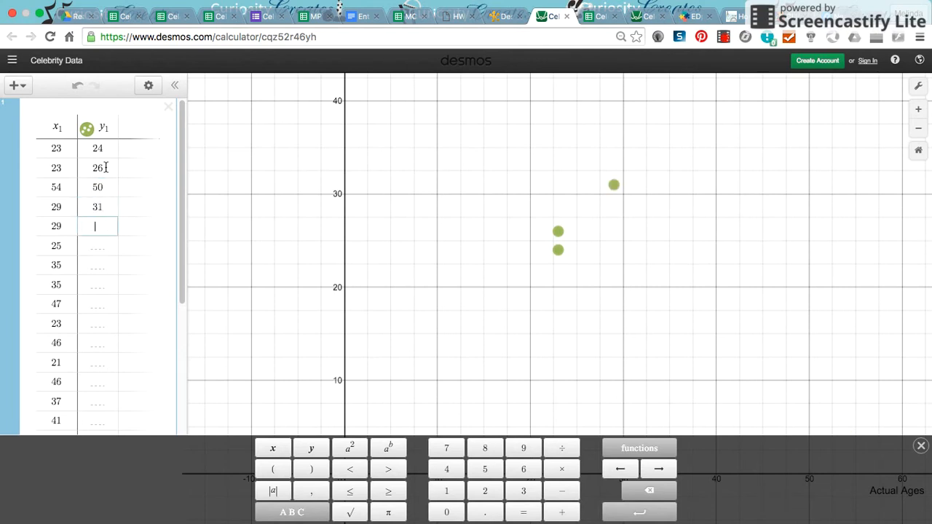
Fill the next five y₁ cells with the guesses 32, 20, 30, 41 and 43.
type("32")
key("Return")
type("20")
key("Return")
type("30")
key("Return")
type("41")
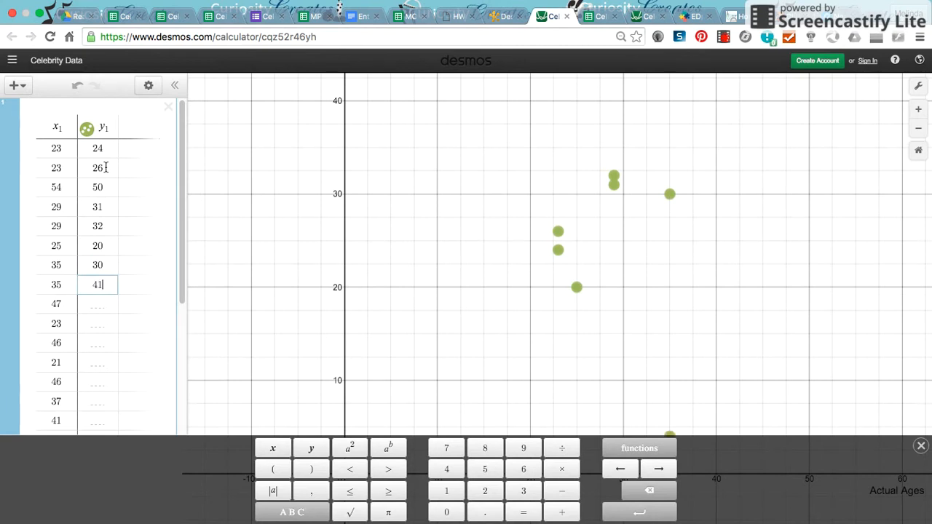
key("Return")
type("43")
Label the graph's y-axis with the teacher's name in possessive form followed by "Guesses".
scroll(91, 163, "down", 3)
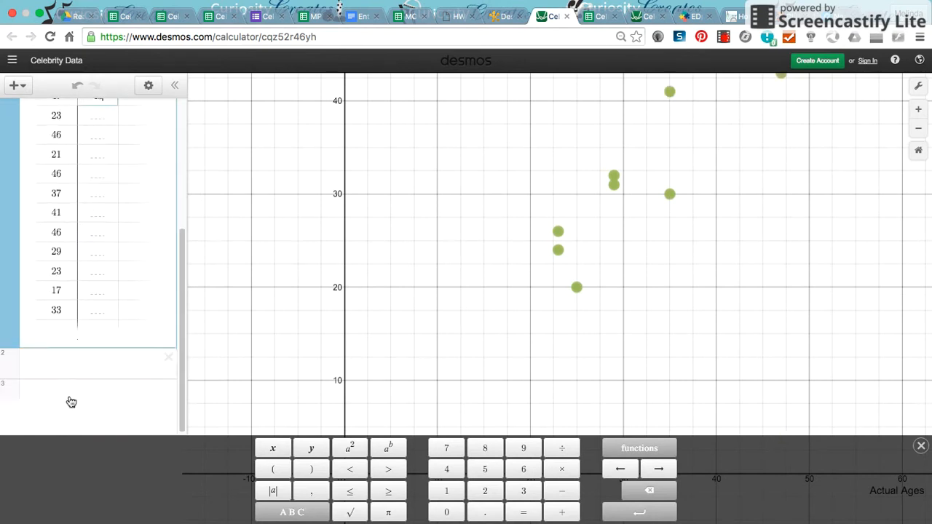
scroll(608, 310, "down", 3)
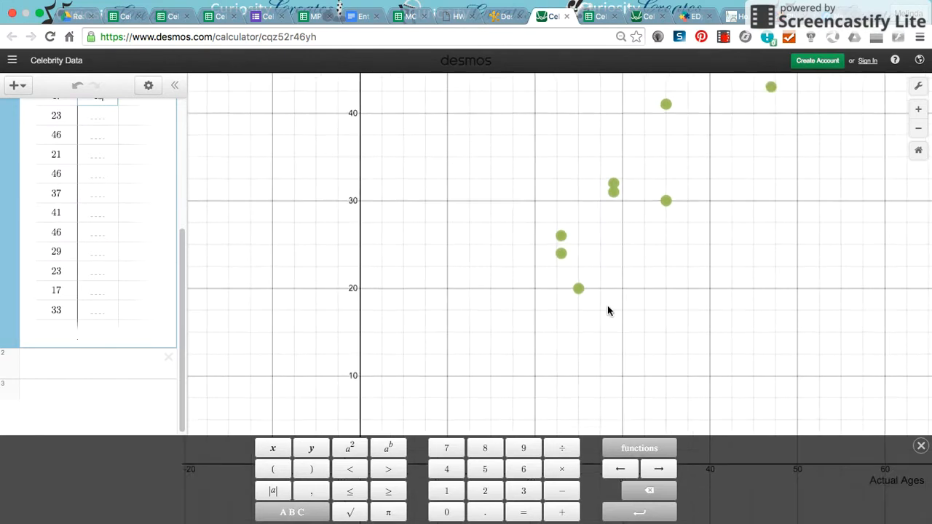
left_click_drag(523, 319, 426, 340)
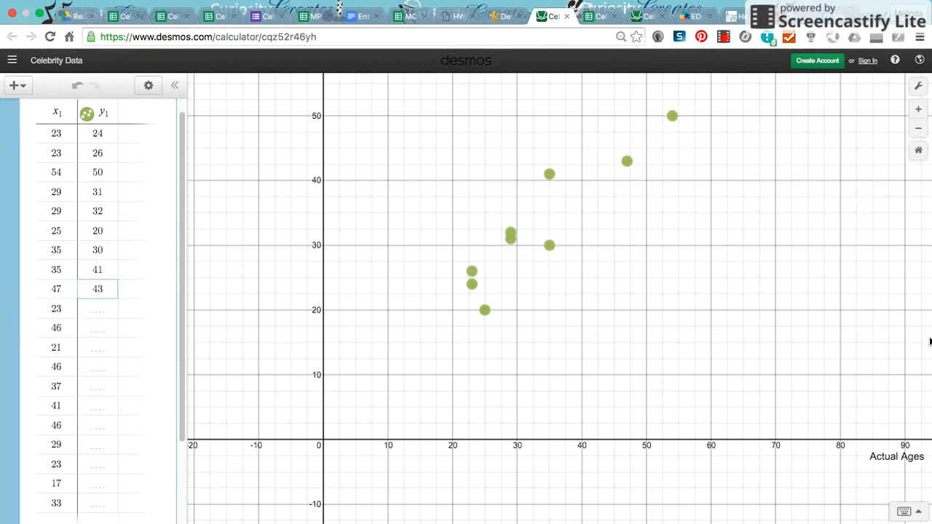
left_click(918, 87)
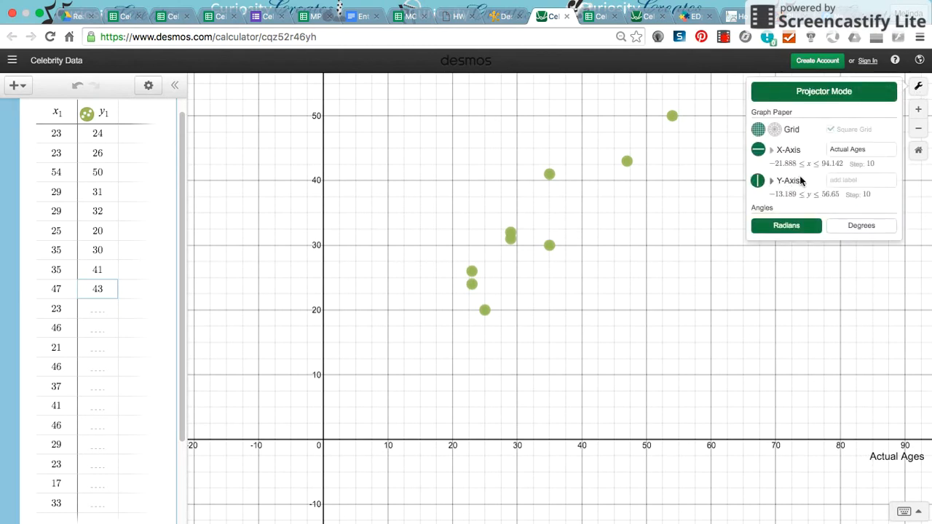
left_click(839, 182)
type("M")
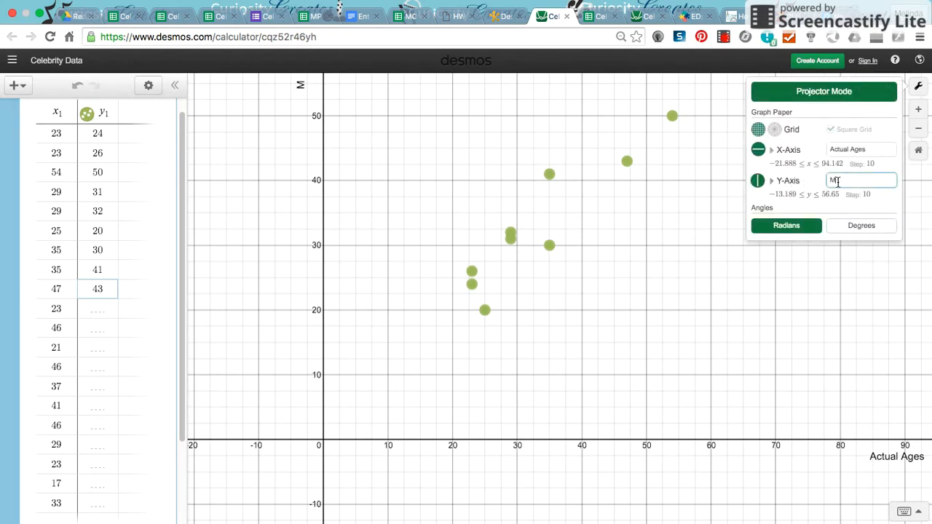
type("s. Lula's Guesses")
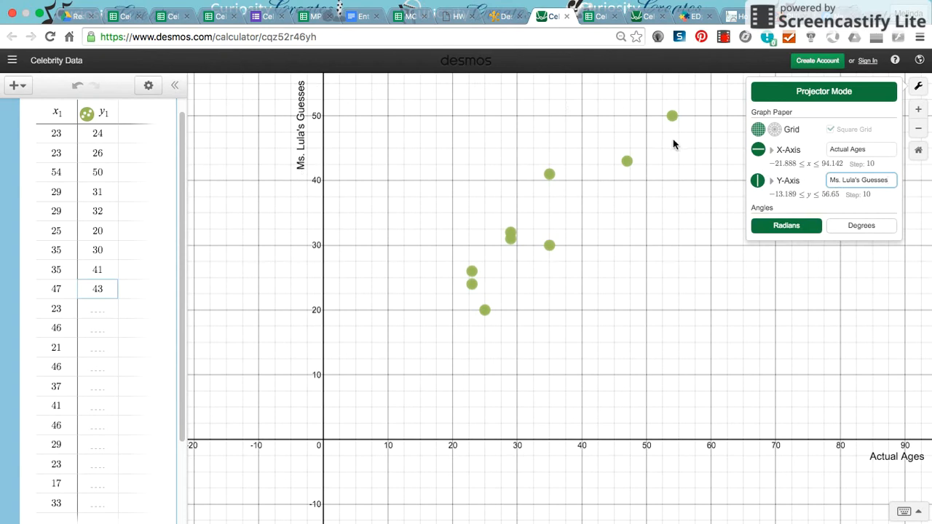
left_click(698, 148)
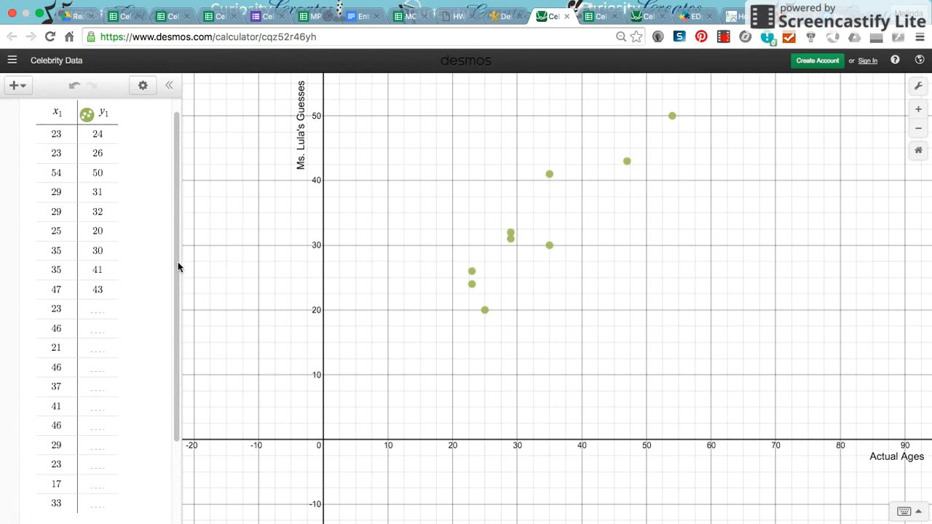
Fit a line of best fit to the table data by entering y₁ ~ mx₁ + b in expression line 2.
scroll(178, 268, "down", 5)
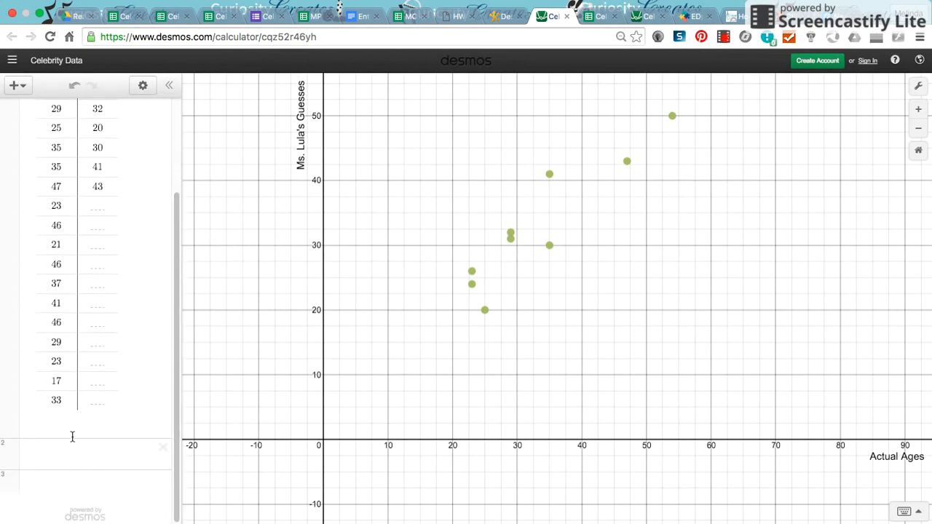
left_click(51, 454)
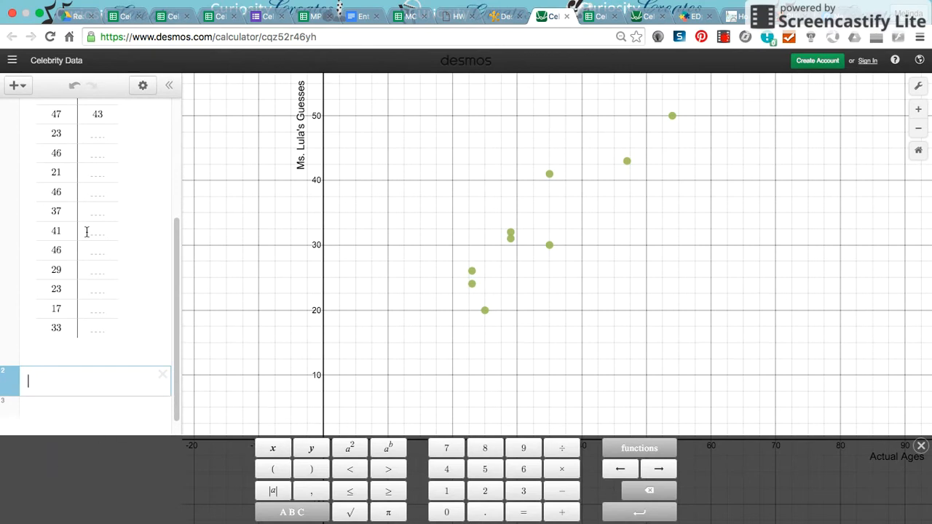
scroll(82, 230, "up", 5)
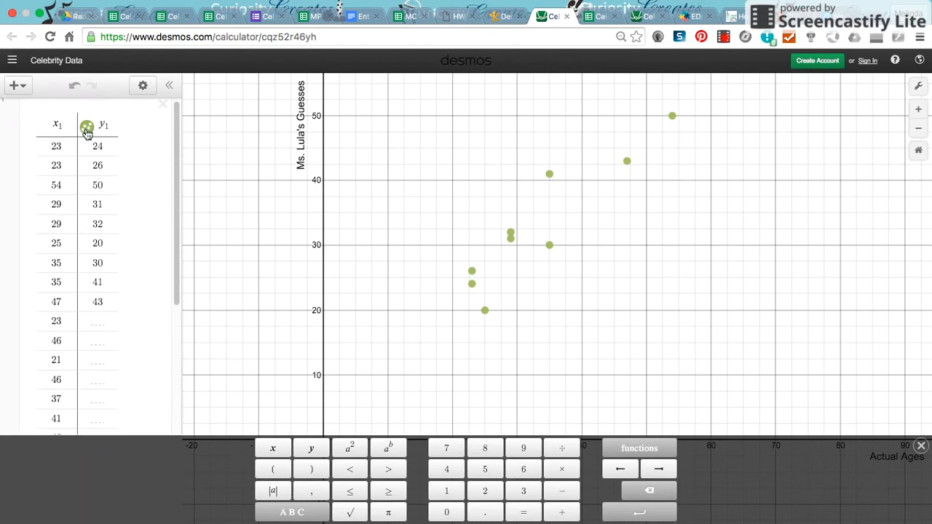
left_click_drag(176, 166, 16, 346)
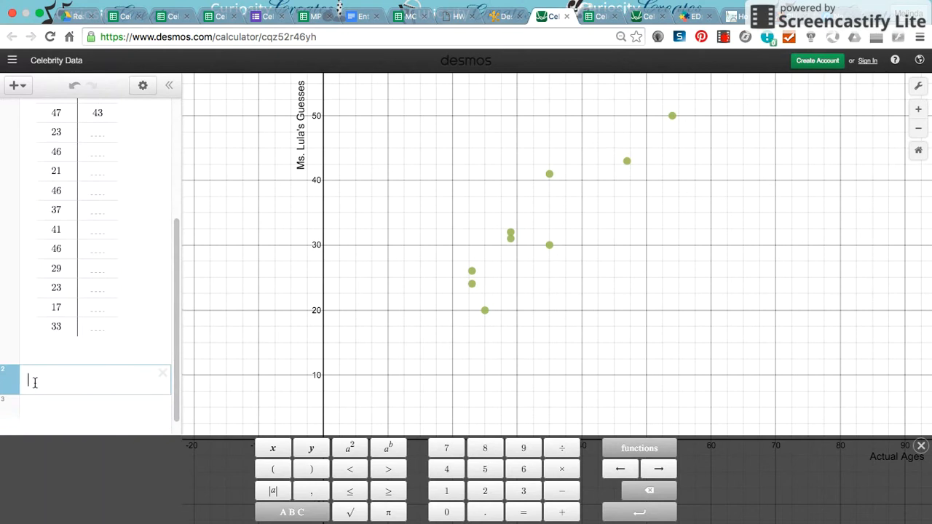
type("y1")
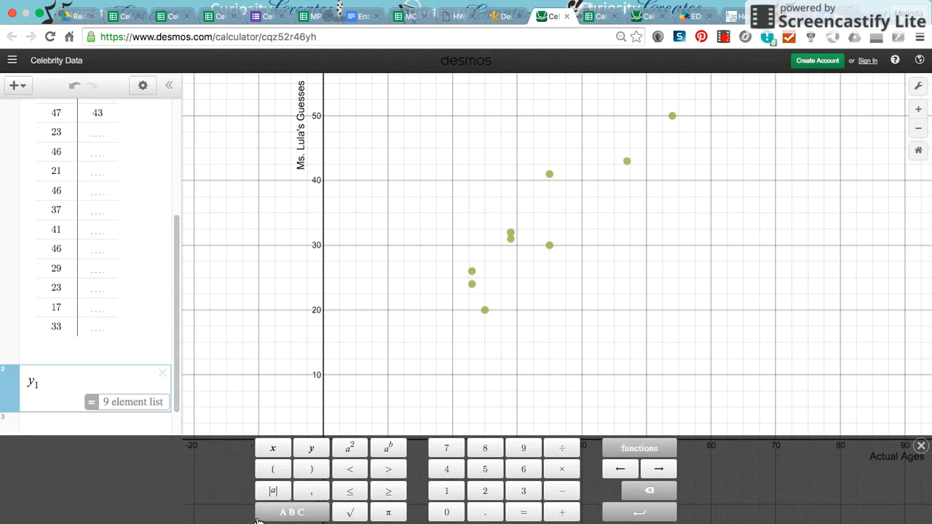
type("~m")
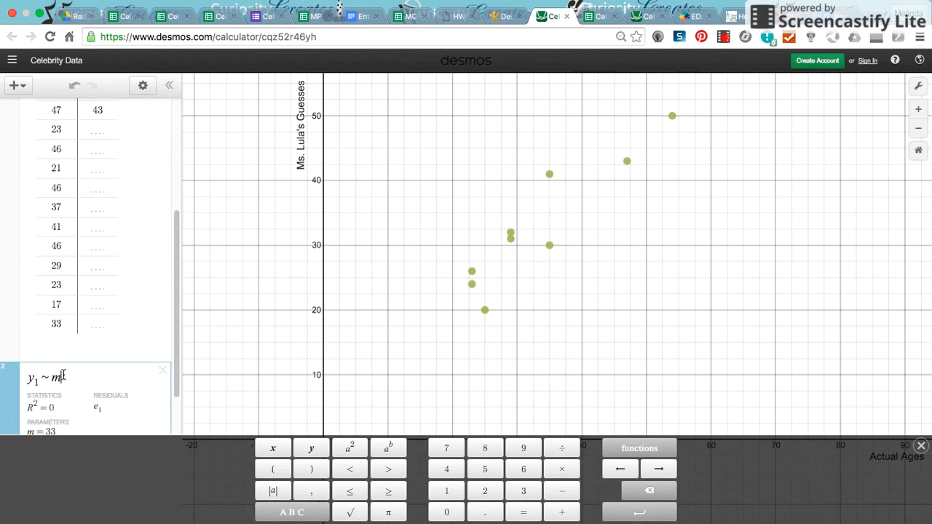
type("x1 ")
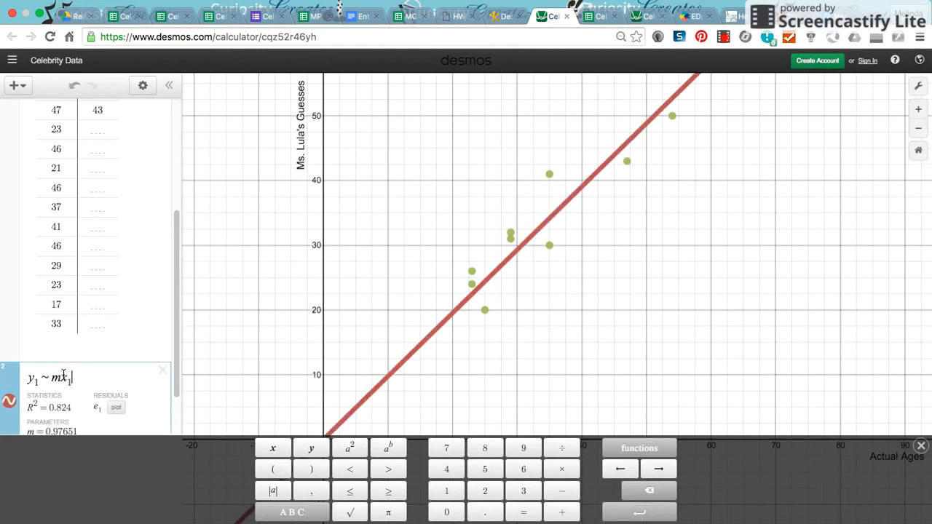
type("+ b")
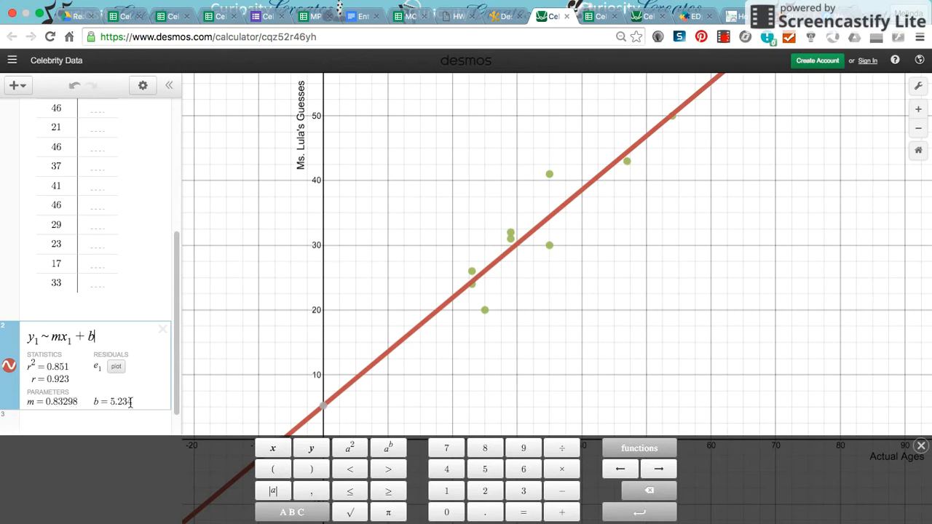
Review the regression statistics, parameters and table of guesses, referring back to the celebrity data spreadsheet.
scroll(170, 384, "down", 2)
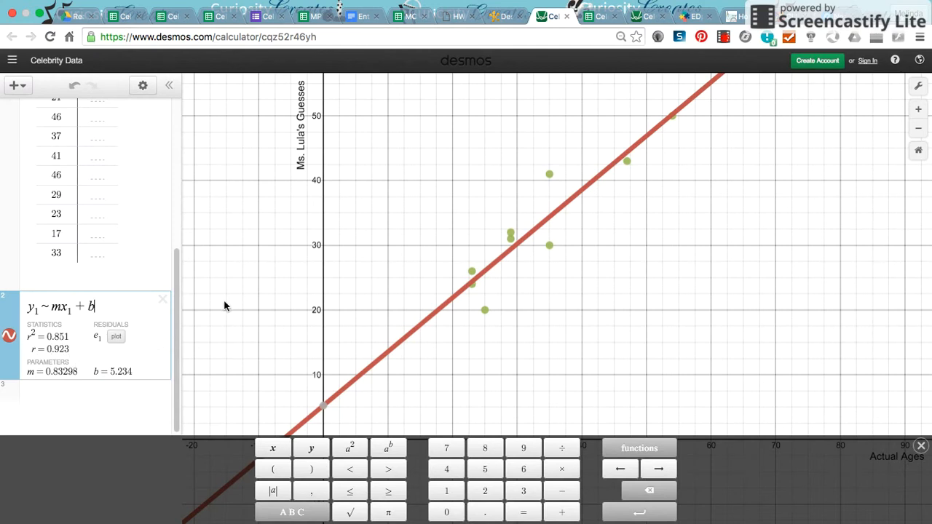
left_click_drag(179, 292, 177, 327)
left_click_drag(177, 260, 175, 106)
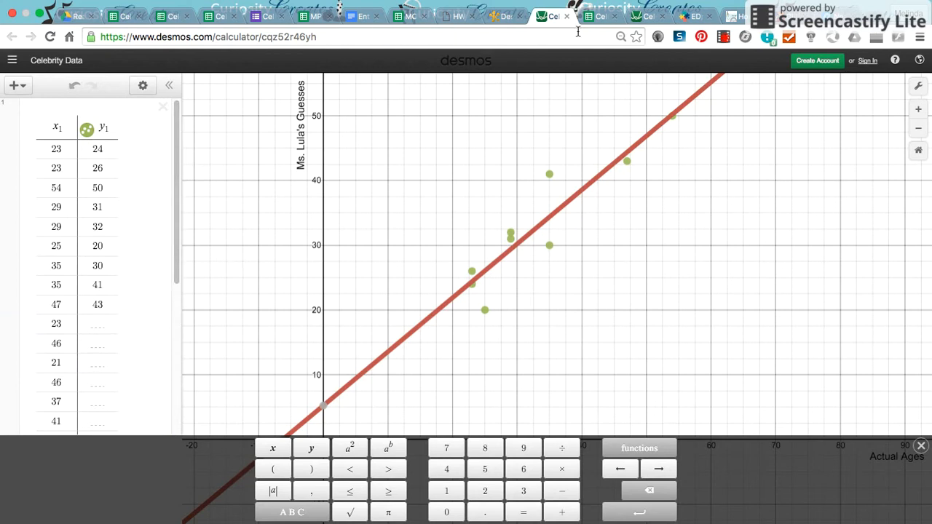
left_click(598, 17)
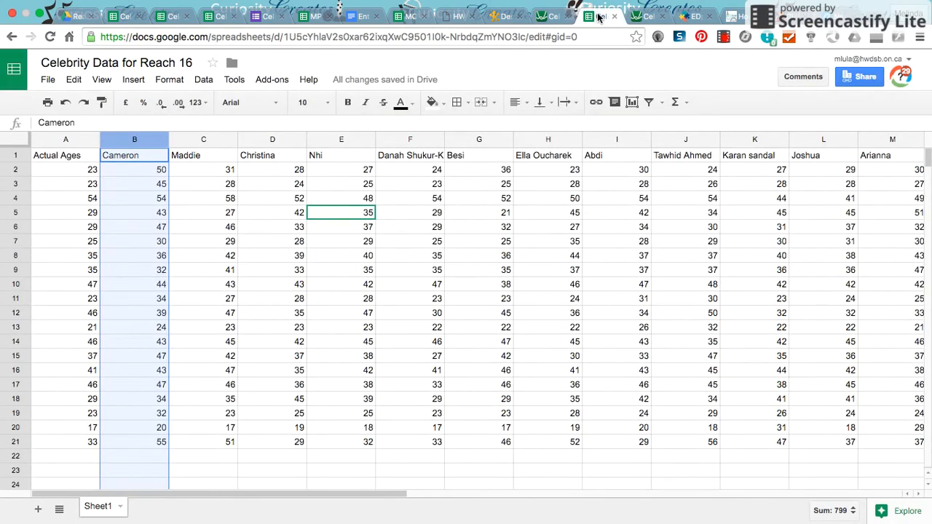
left_click(550, 19)
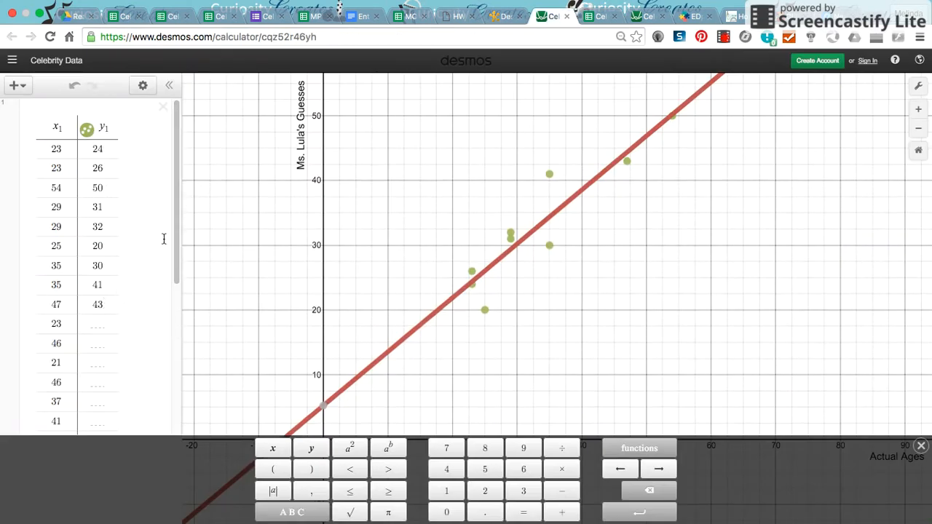
left_click_drag(177, 231, 175, 384)
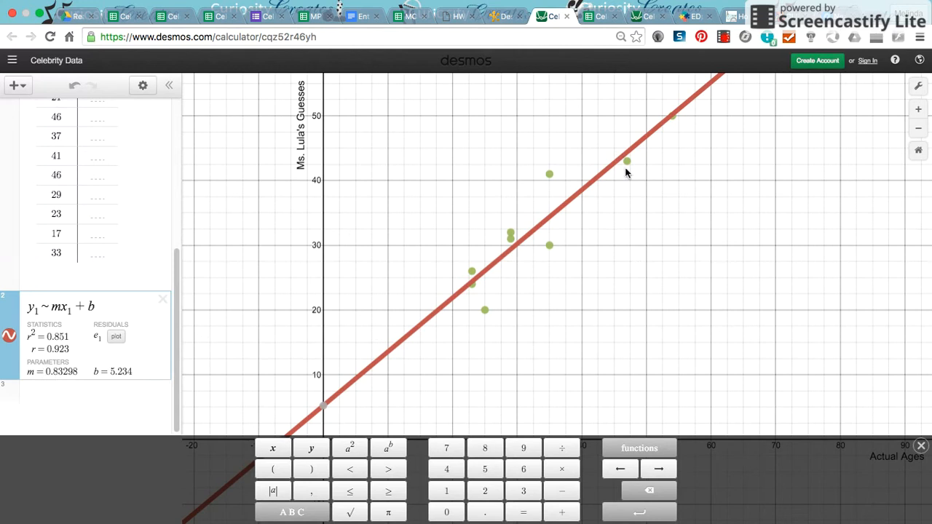
Sign in to Desmos with the teacher's school board Google account and open the sharing options for the Celebrity Data graph.
left_click(873, 62)
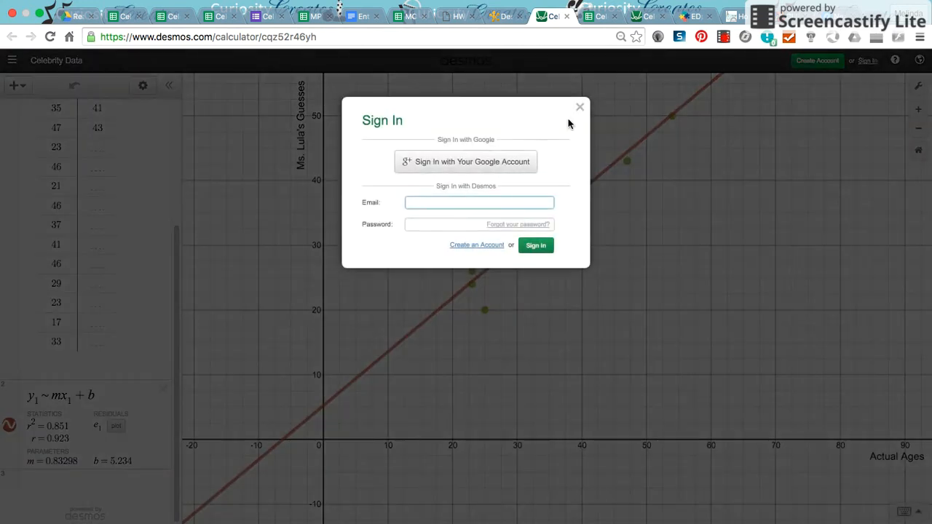
left_click(462, 162)
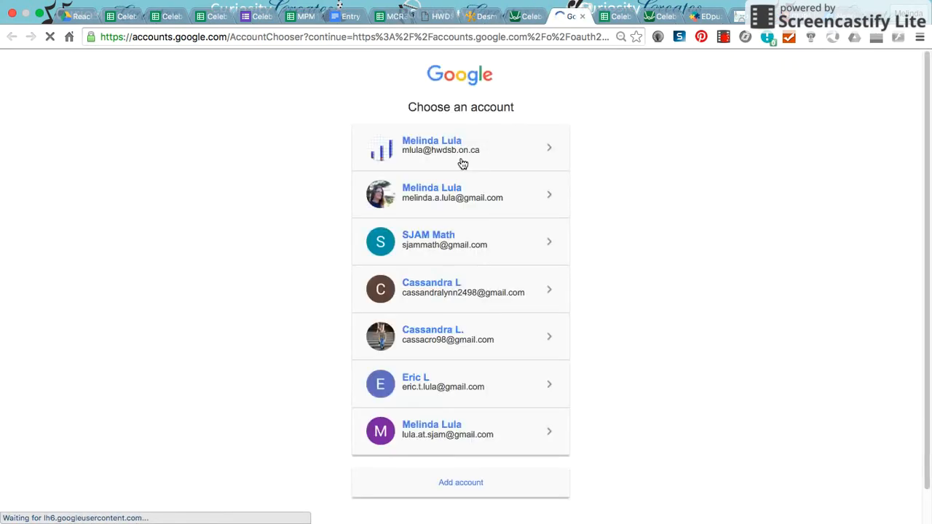
left_click(460, 149)
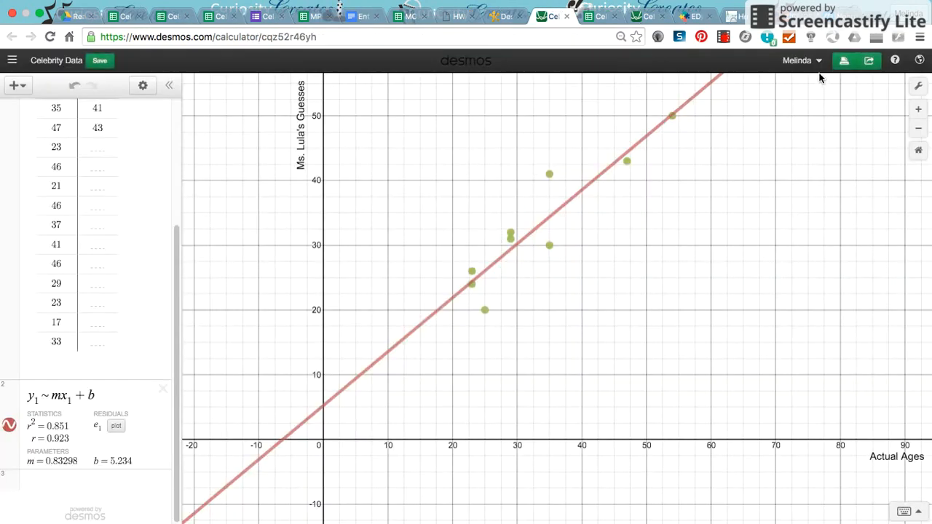
left_click(871, 61)
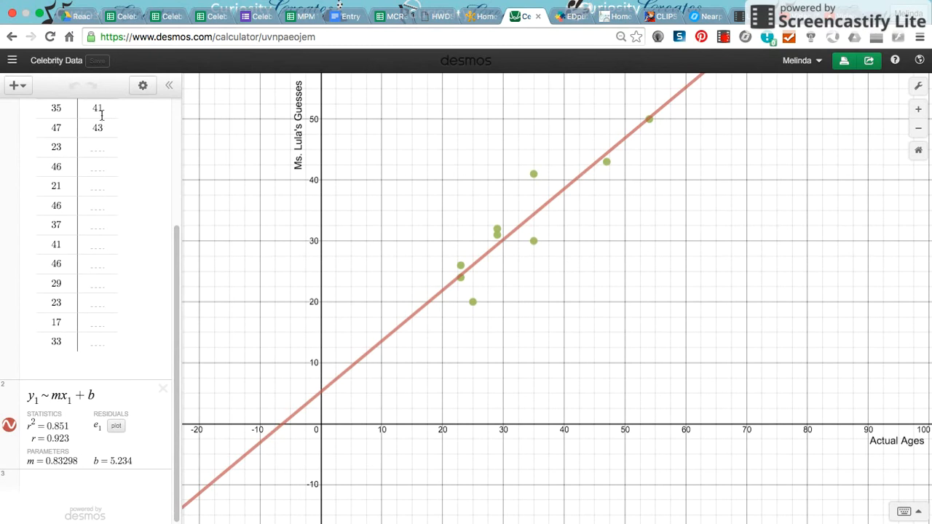
Switch to the Reach Ahead 16 class page, view the teacher's posted graph image enlarged, and look over the shared board.
left_click_drag(177, 234, 169, 264)
left_click(484, 16)
scroll(484, 374, "down", 5)
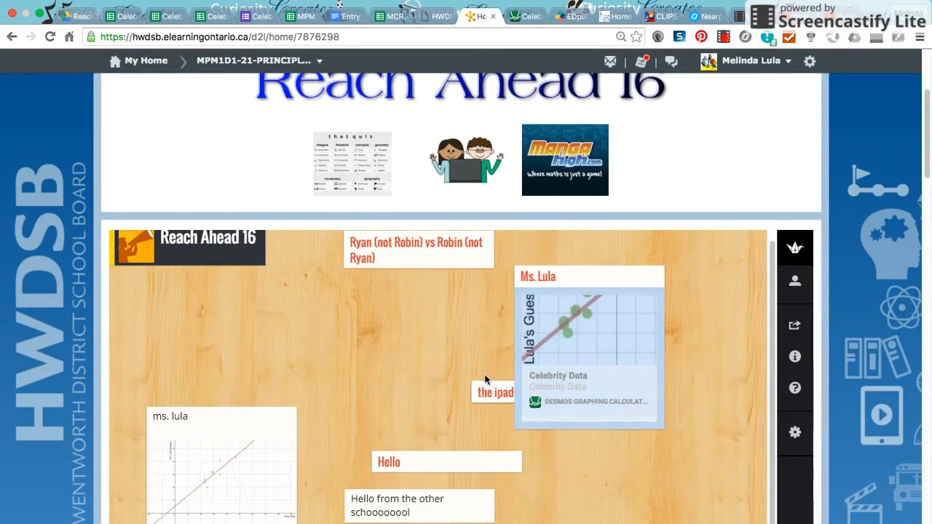
scroll(221, 407, "down", 2)
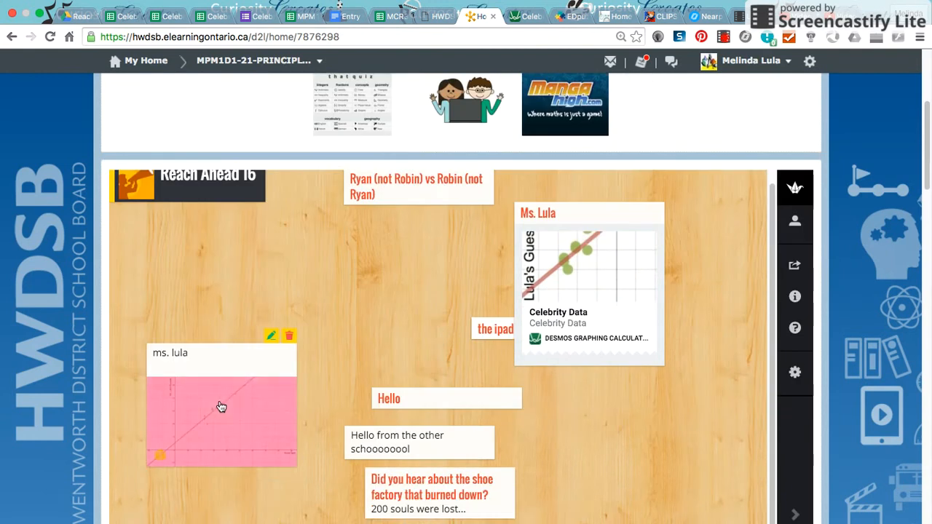
left_click(247, 419)
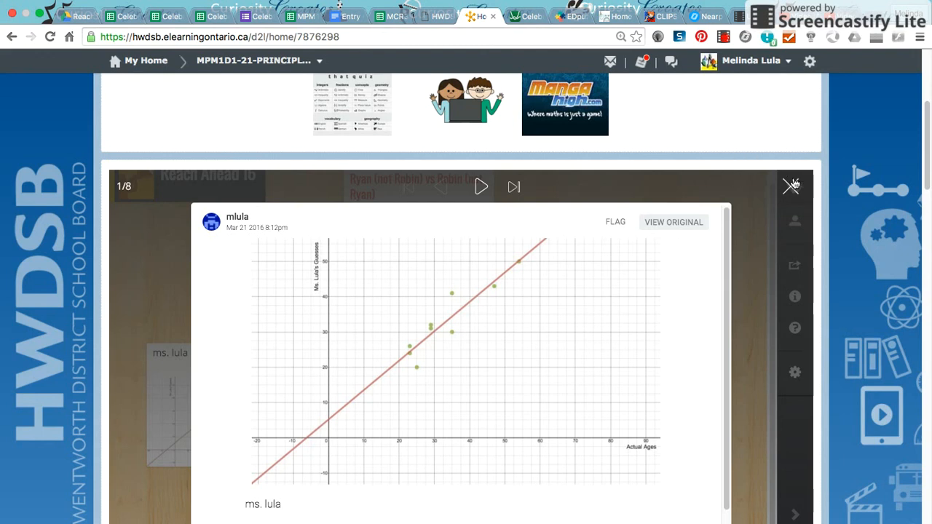
left_click(790, 186)
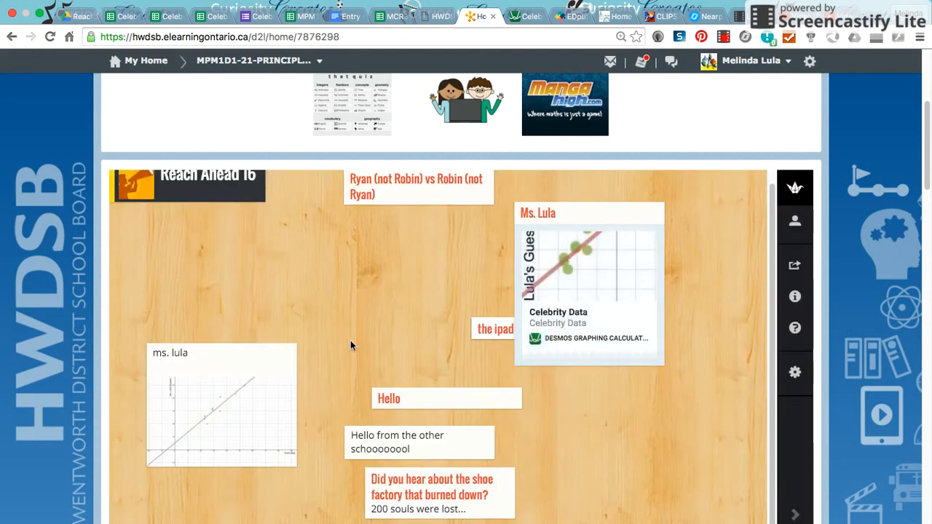
scroll(364, 333, "down", 2)
scroll(370, 318, "up", 3)
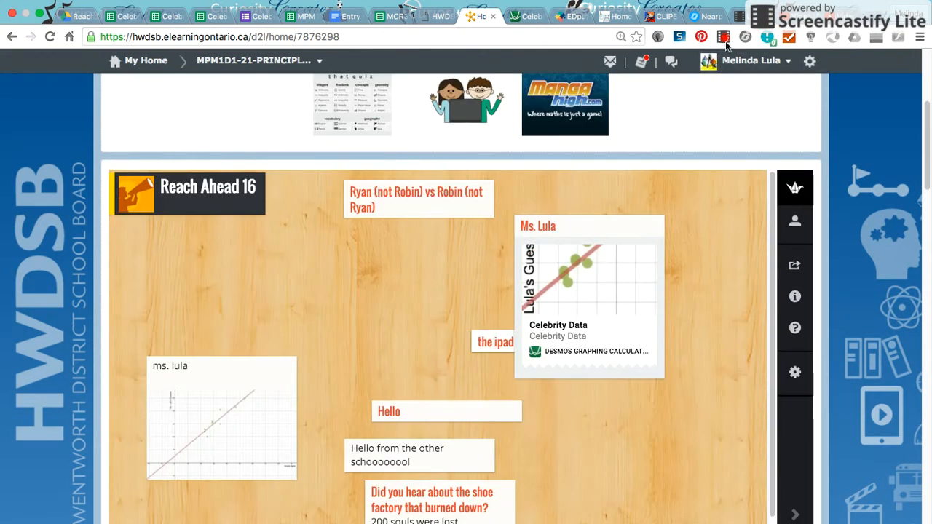
Review the axis labels in the settings of the Celebrity Data graph in Desmos and return to the class page.
key("ctrl+Tab")
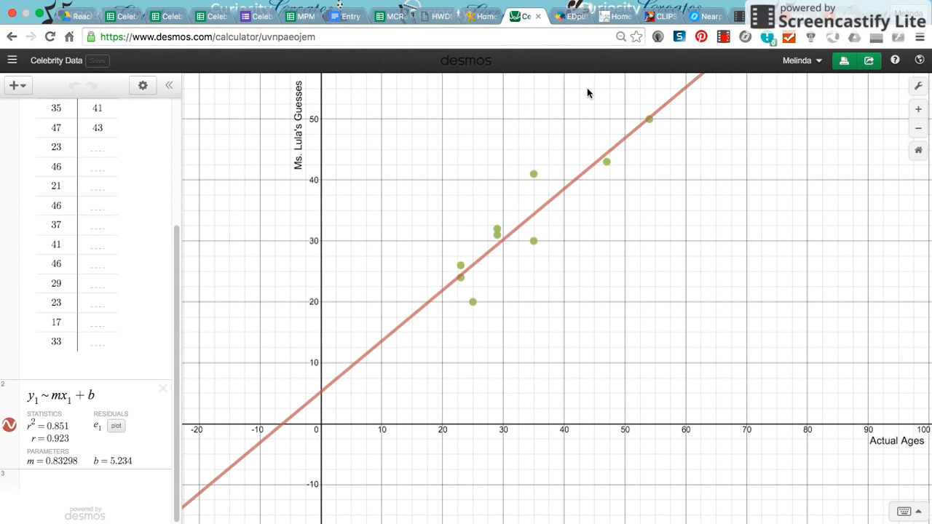
left_click(919, 86)
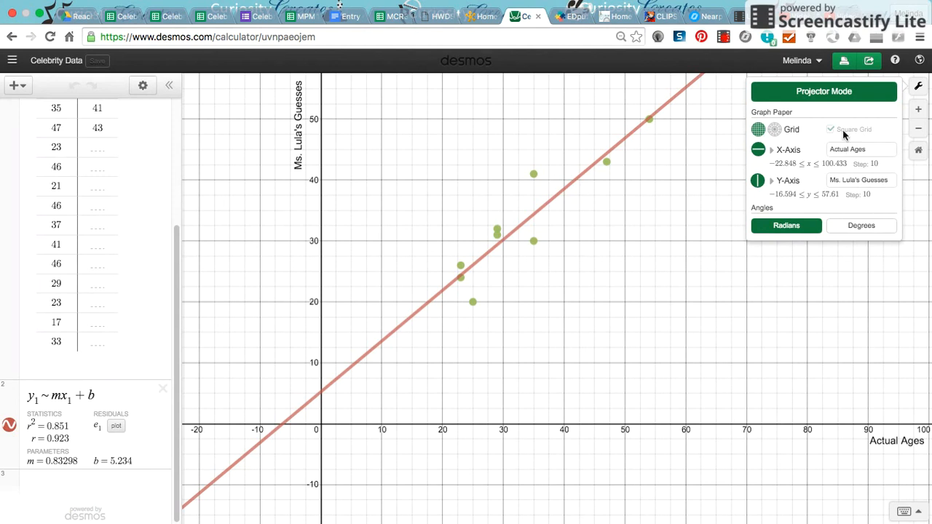
left_click(610, 203)
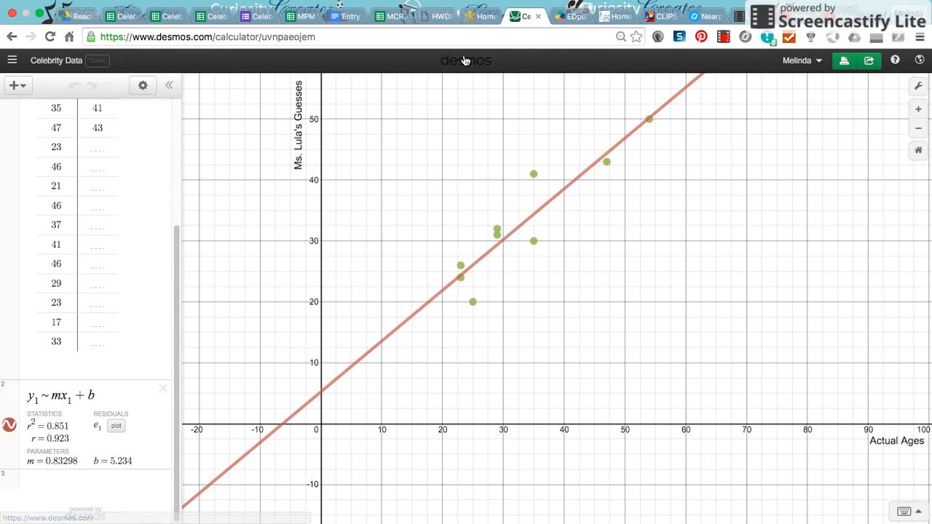
left_click(478, 16)
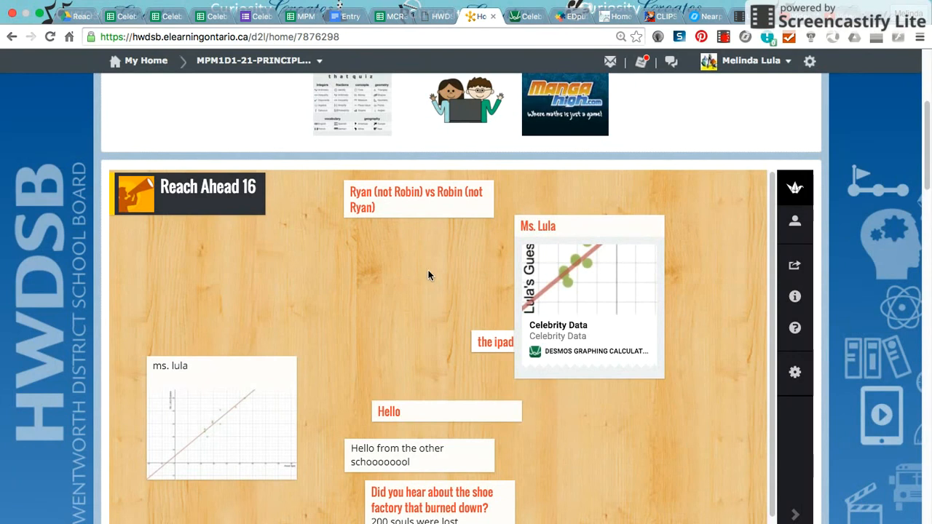
left_click(729, 38)
left_click(671, 203)
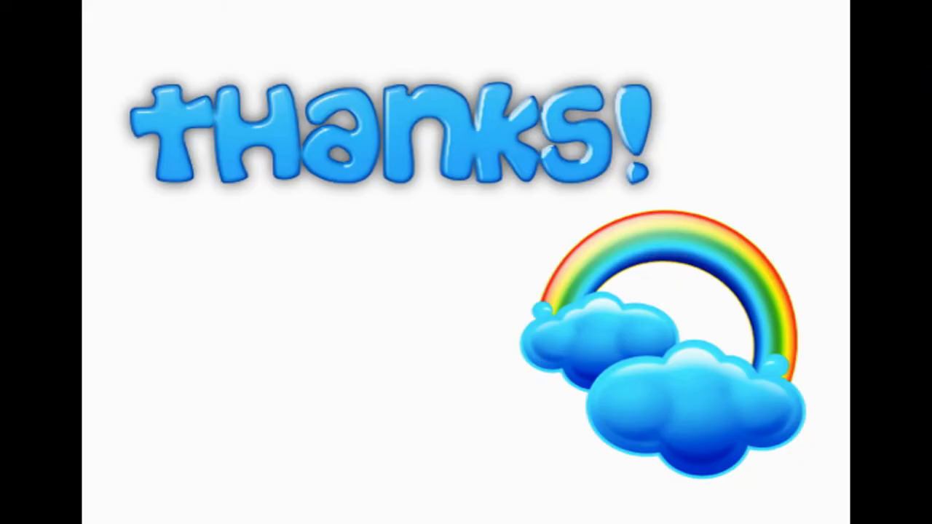